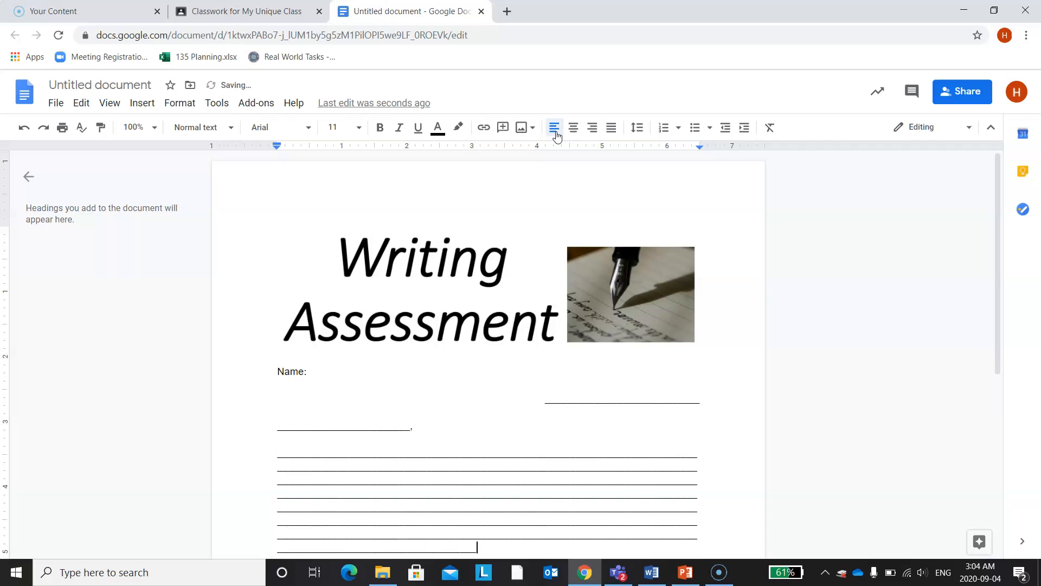
Extend the underscore writing lines in the letter body below the greeting line to about 14 full-width lines
{"action": "type", "text": "____________________________________________________________________"}
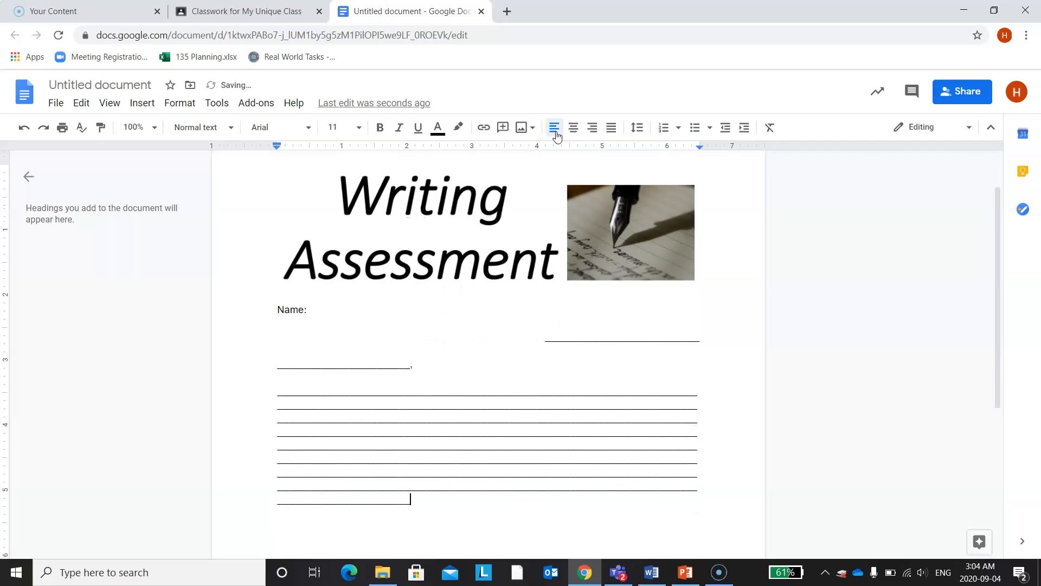
{"action": "type", "text": "________________________________________________________________"}
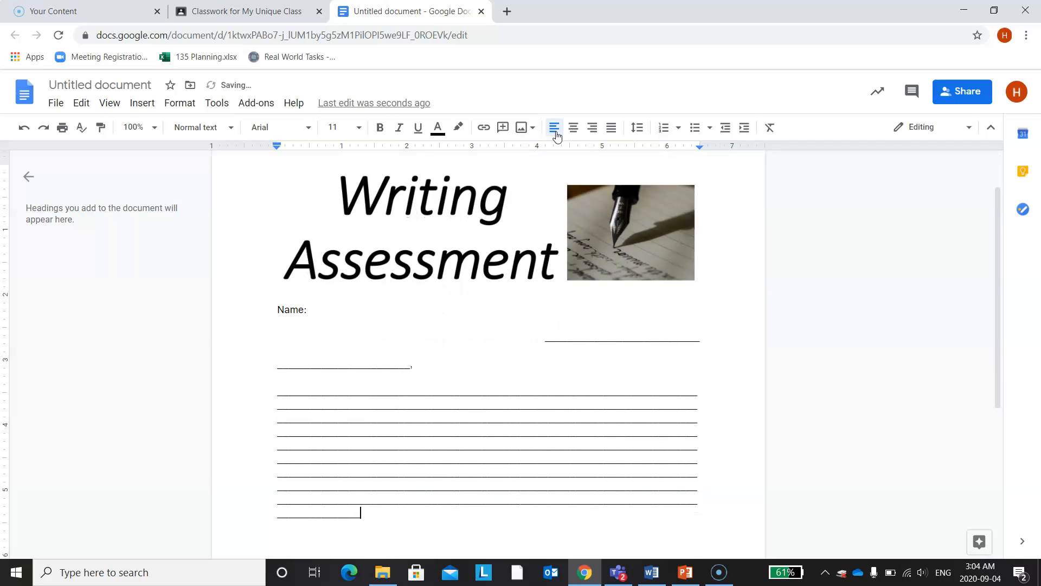
{"action": "type", "text": "_____________________________________________________________________"}
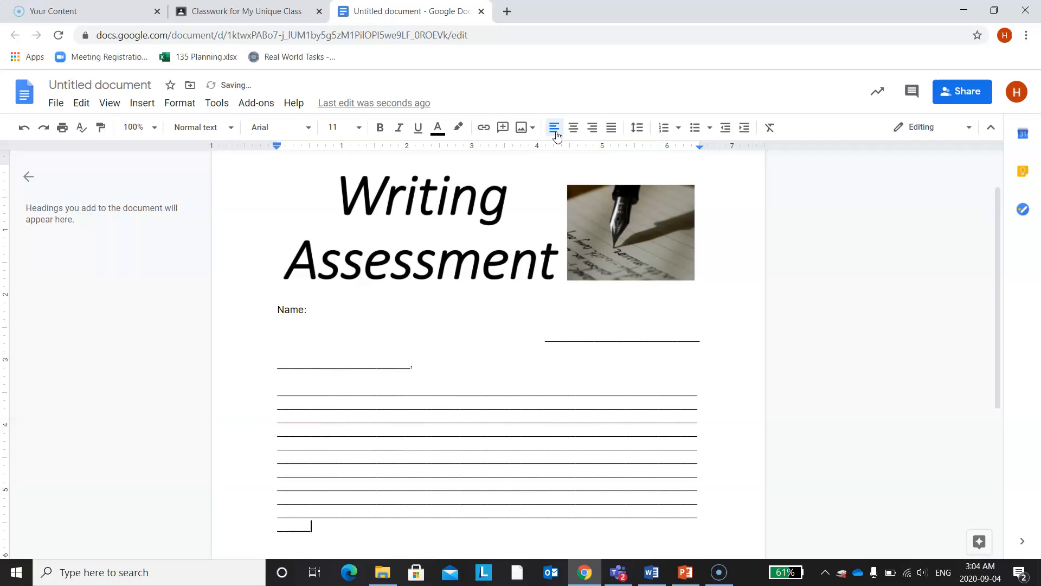
{"action": "type", "text": "____________________________________________________________________________________________________________________________________"}
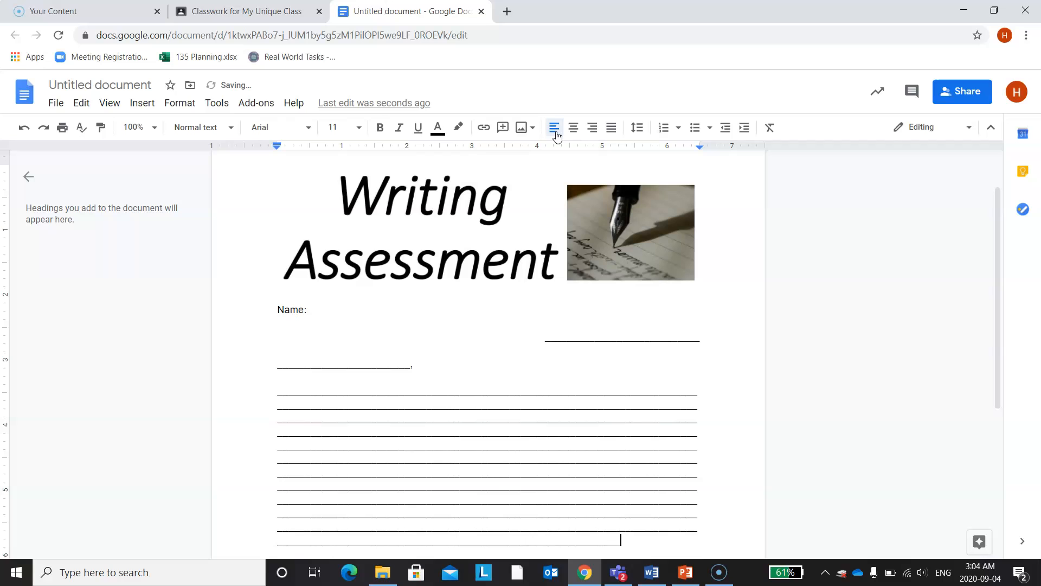
{"action": "type", "text": "__________________________________________________________________"}
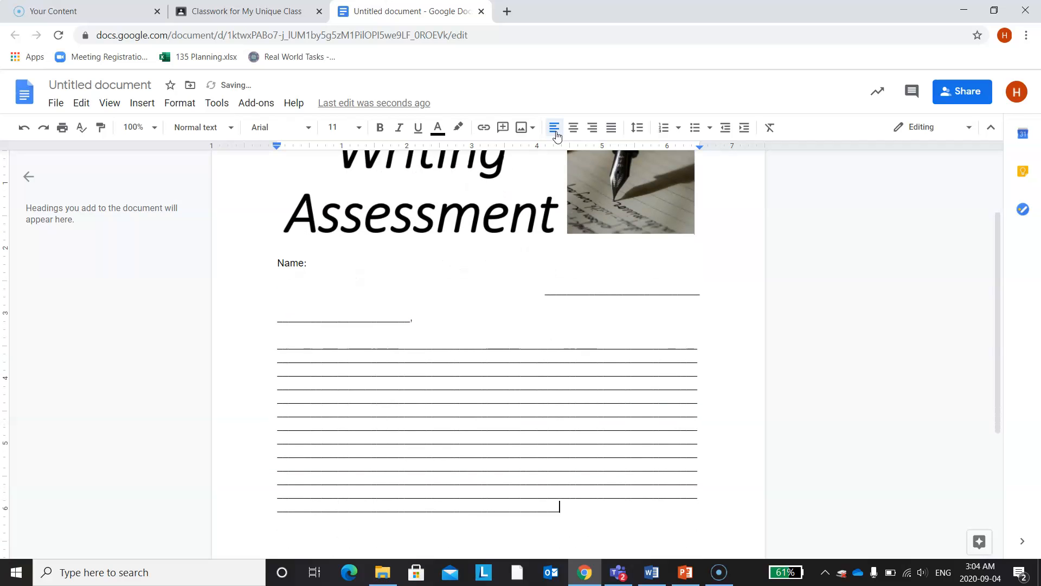
{"action": "type", "text": "________________________________________________________________________"}
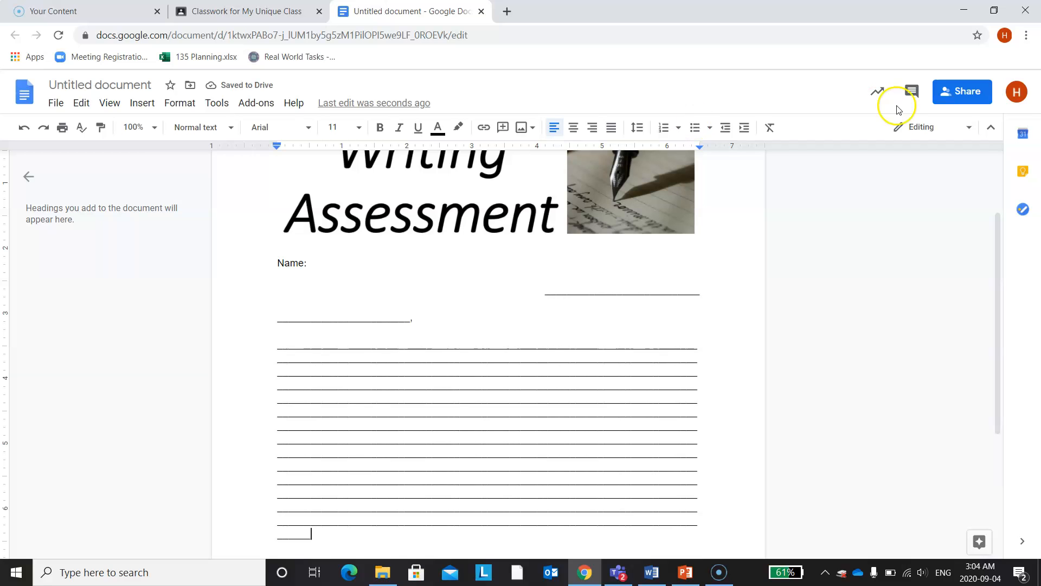
Rename the untitled document as "Writing Assessment"
{"action": "left_click_drag", "start_coordinate": [998, 325], "coordinate": [982, 241]}
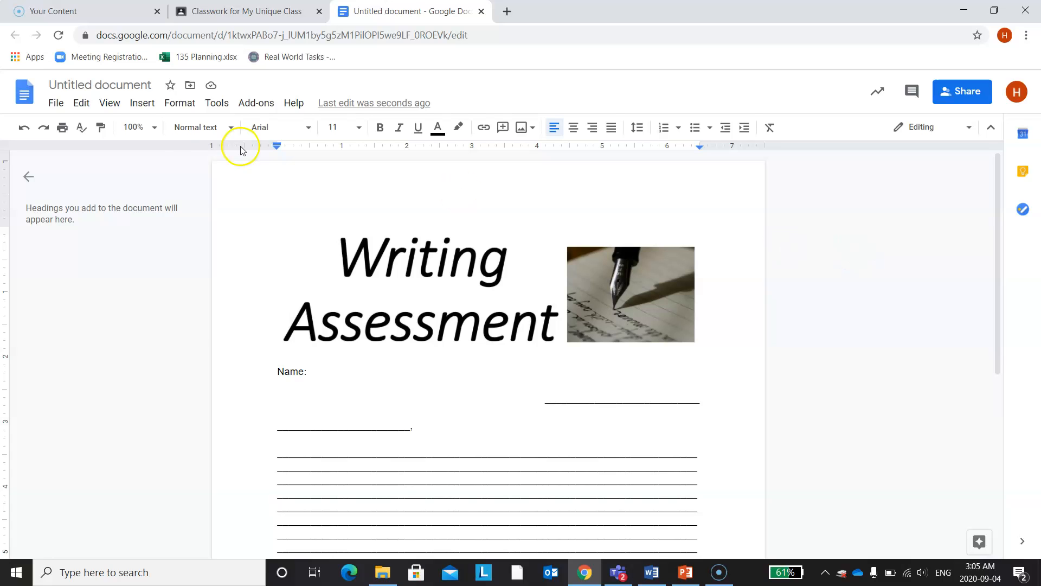
{"action": "left_click", "coordinate": [92, 85]}
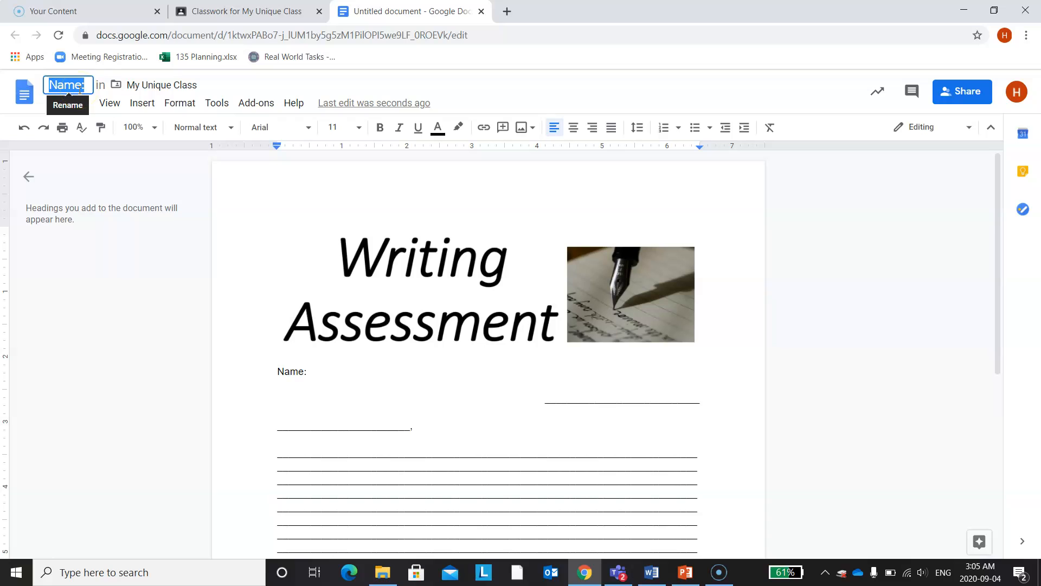
{"action": "type", "text": "Wr"}
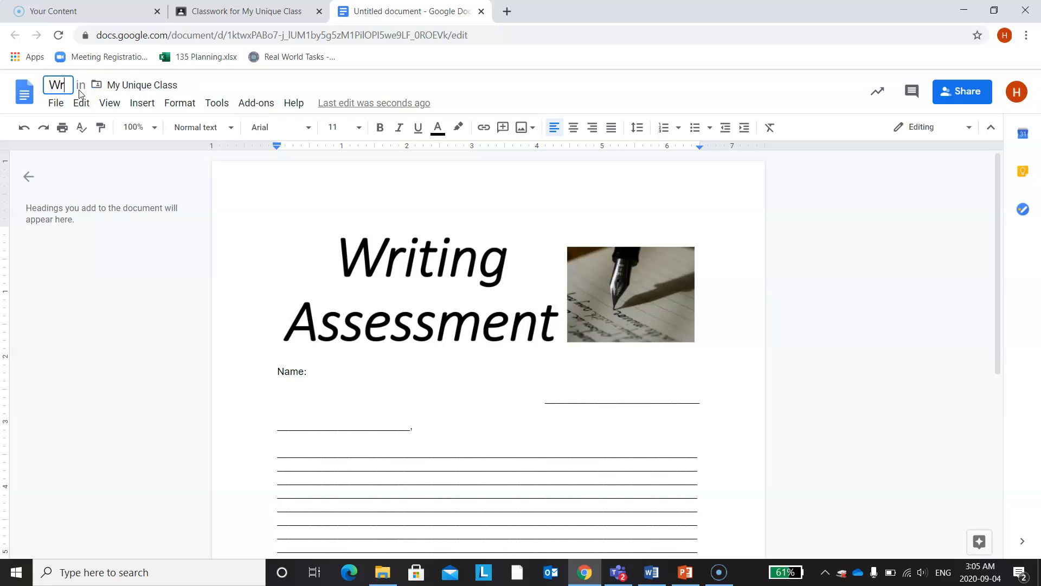
{"action": "type", "text": "iting A"}
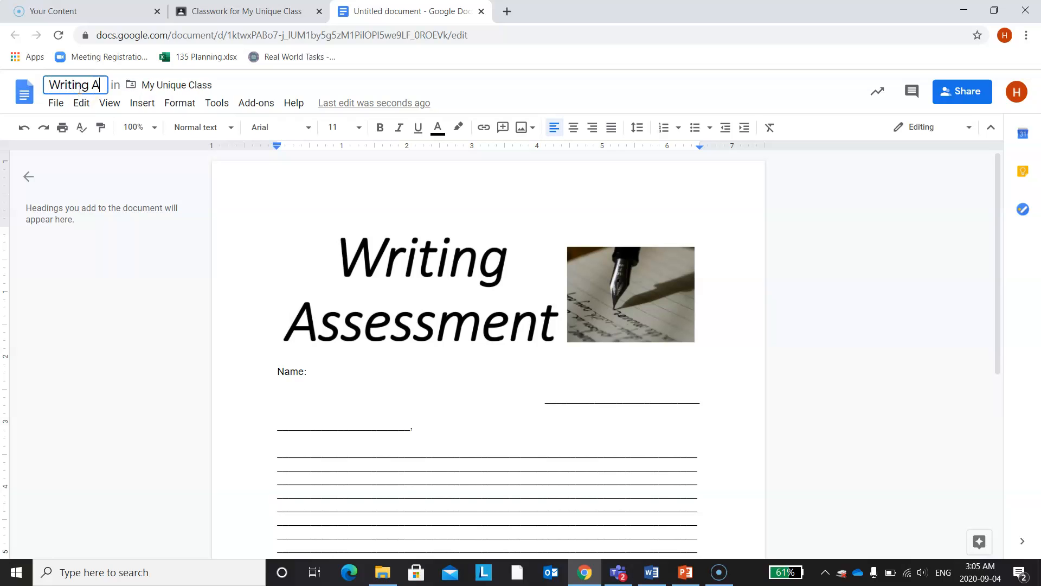
{"action": "type", "text": "ssessment"}
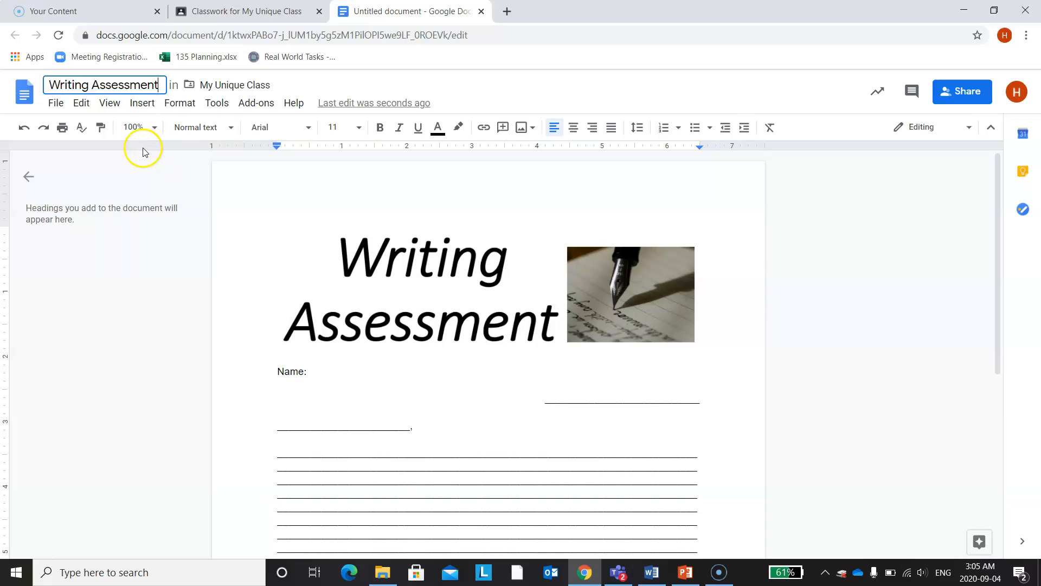
{"action": "left_click", "coordinate": [783, 252]}
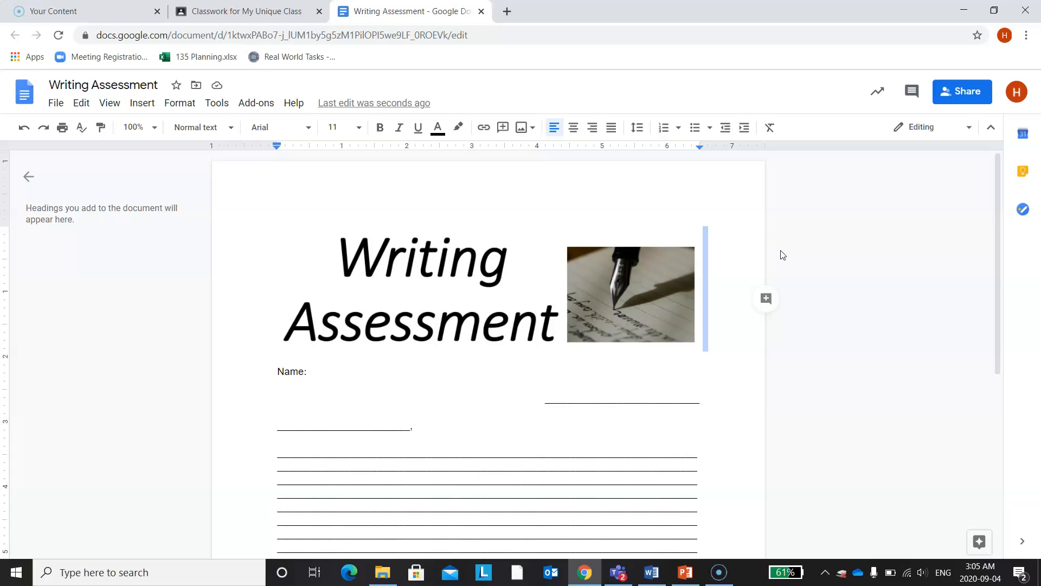
Switch to the Google Classroom assignment draft and give it the title "Writing Assessment"
{"action": "left_click", "coordinate": [255, 13]}
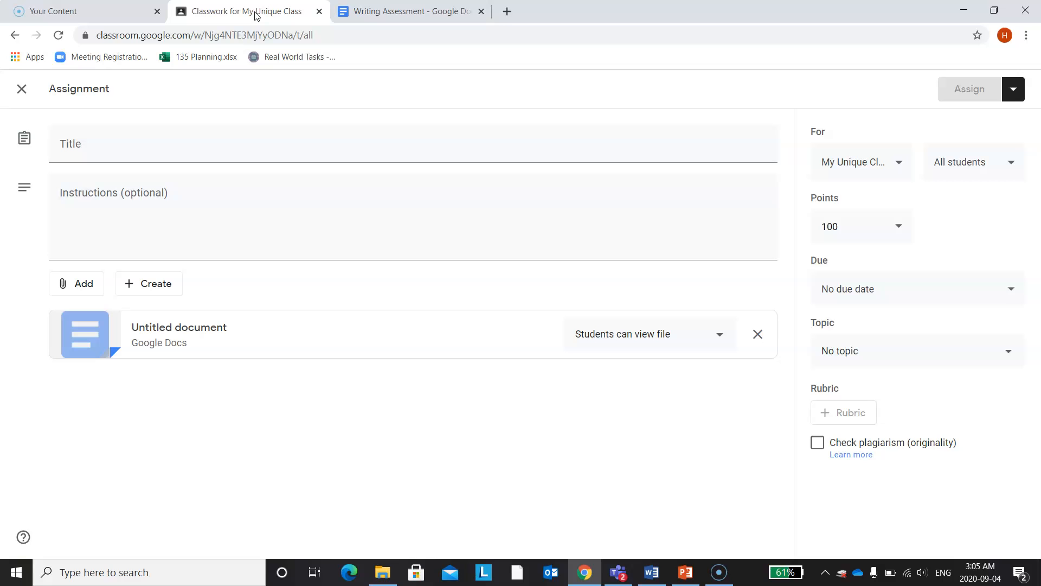
{"action": "left_click", "coordinate": [68, 145]}
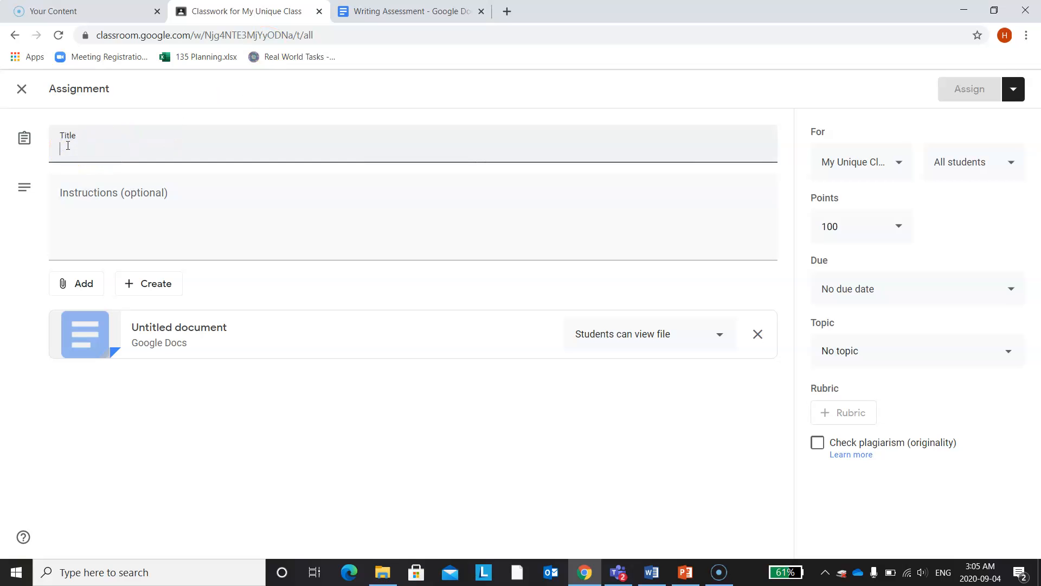
{"action": "type", "text": "Writing"}
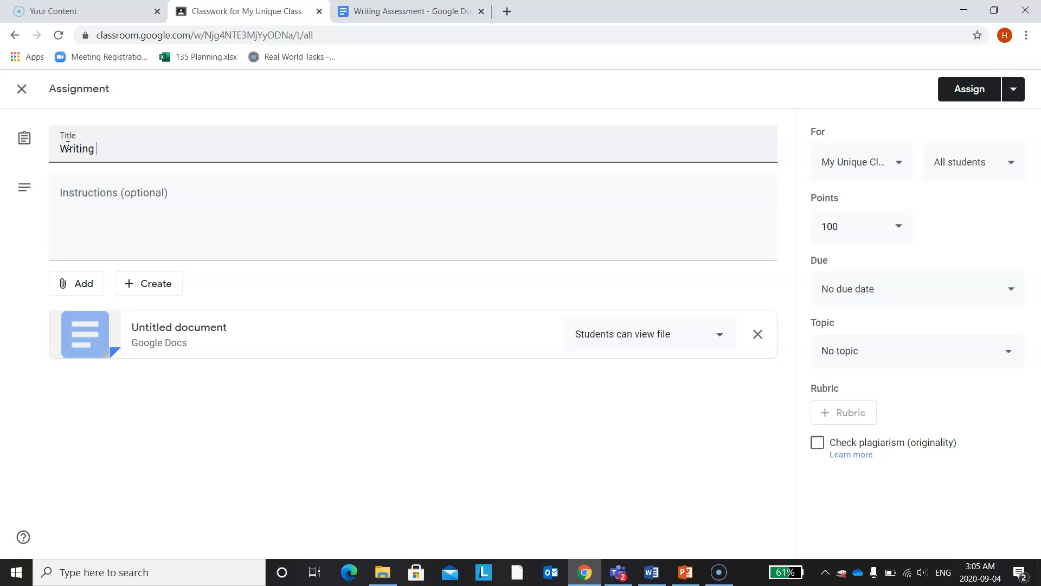
{"action": "type", "text": " Assessment"}
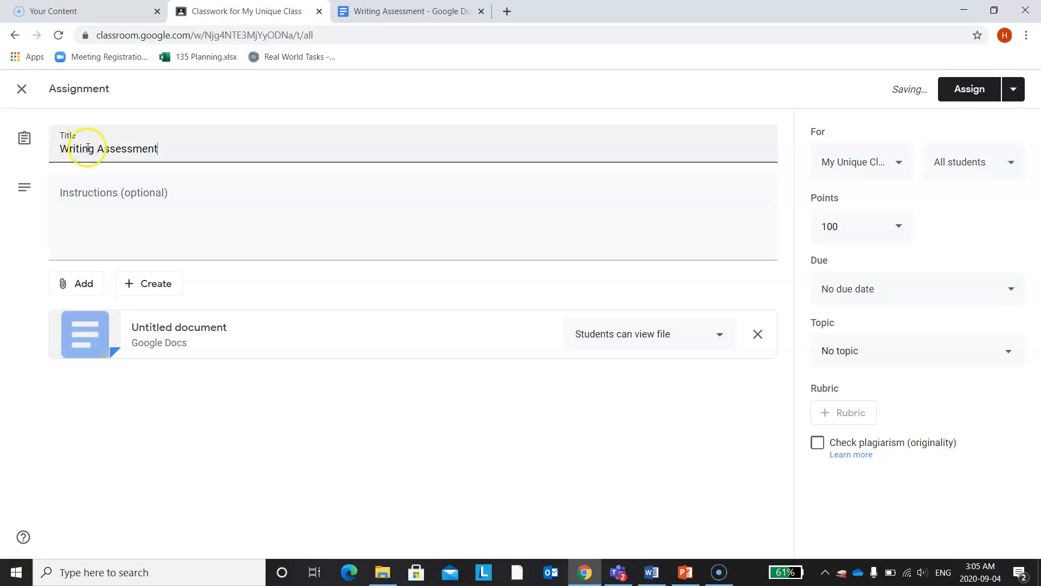
Enter the assignment instructions "Write a letter to your teacher about your trip to Superstore"
{"action": "left_click", "coordinate": [62, 196]}
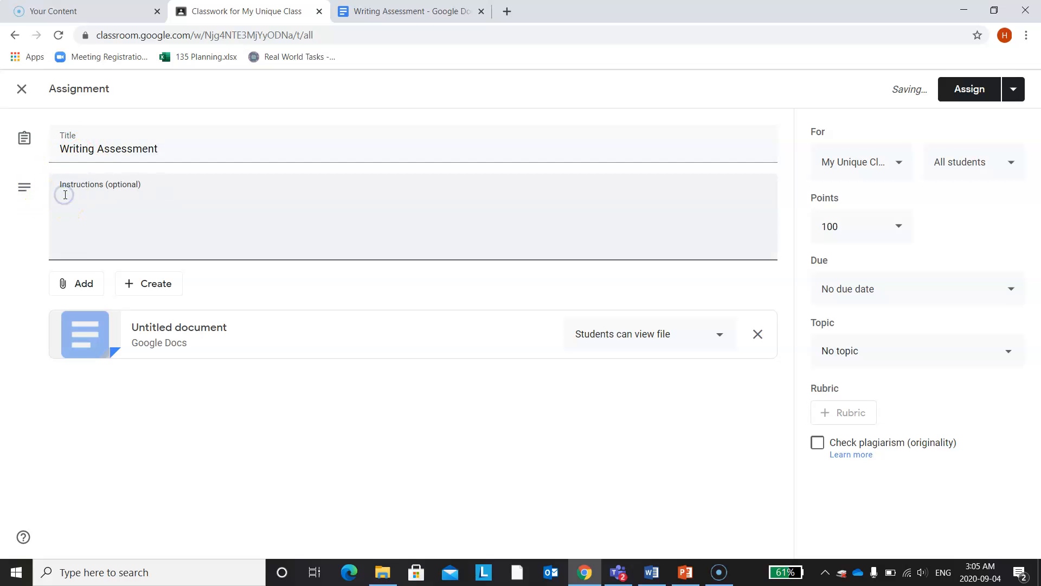
{"action": "type", "text": "Write a letter to y"}
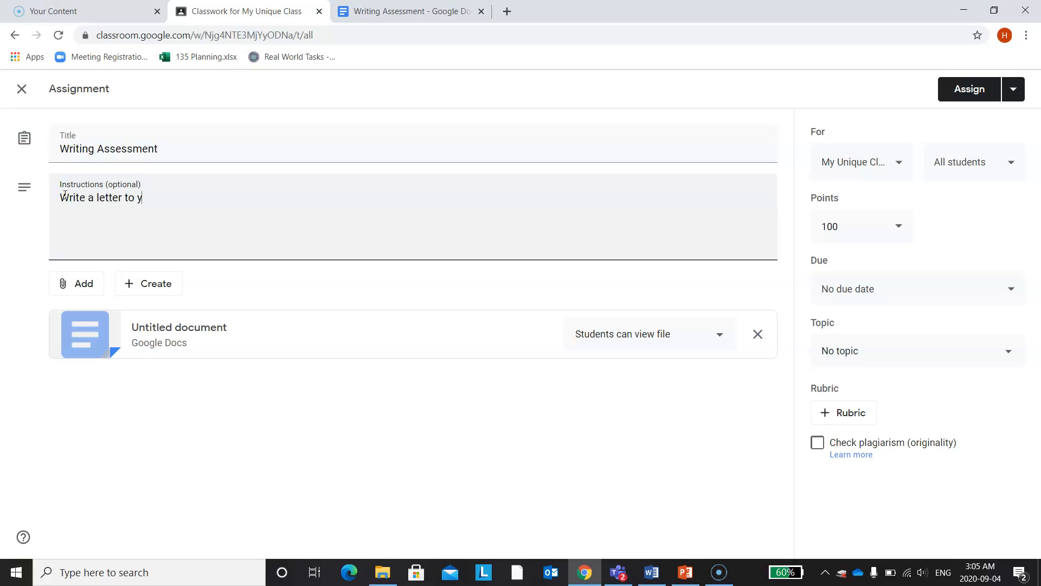
{"action": "type", "text": "our teacher about your trip to"}
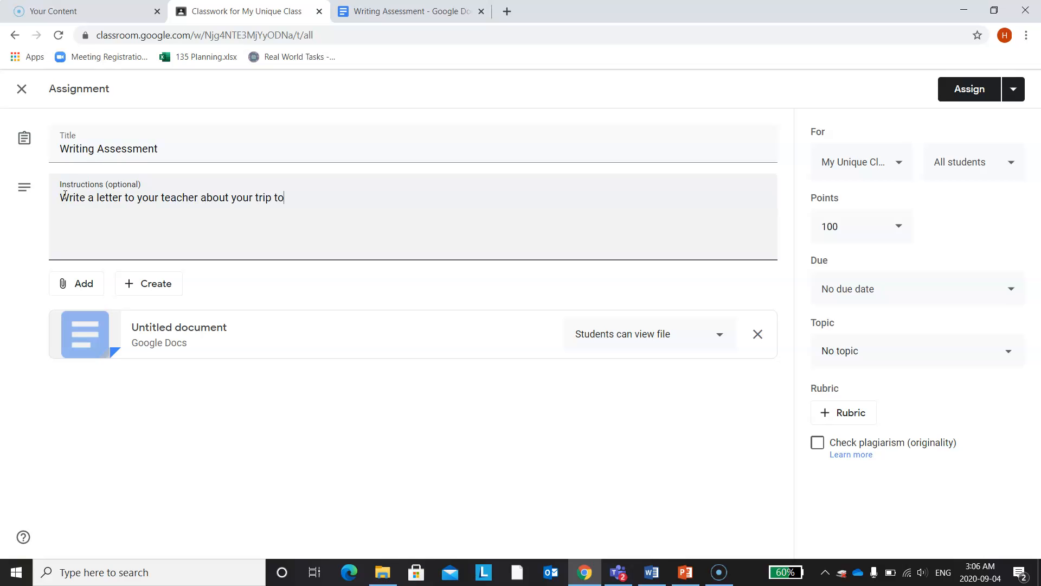
{"action": "type", "text": " Superstore"}
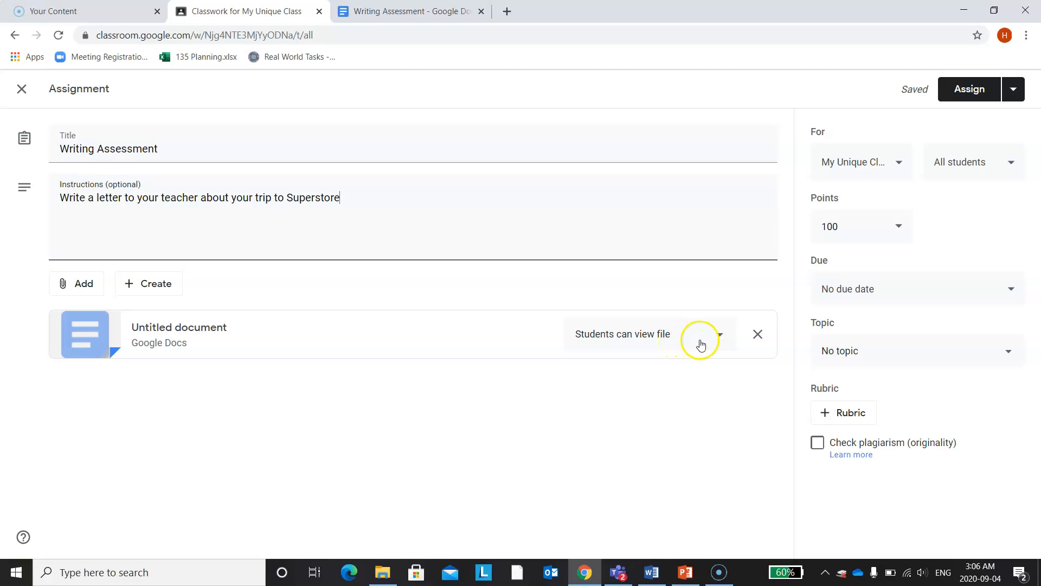
Set the attached document to make a copy for each student and keep the assignment addressed to all students
{"action": "left_click", "coordinate": [720, 337]}
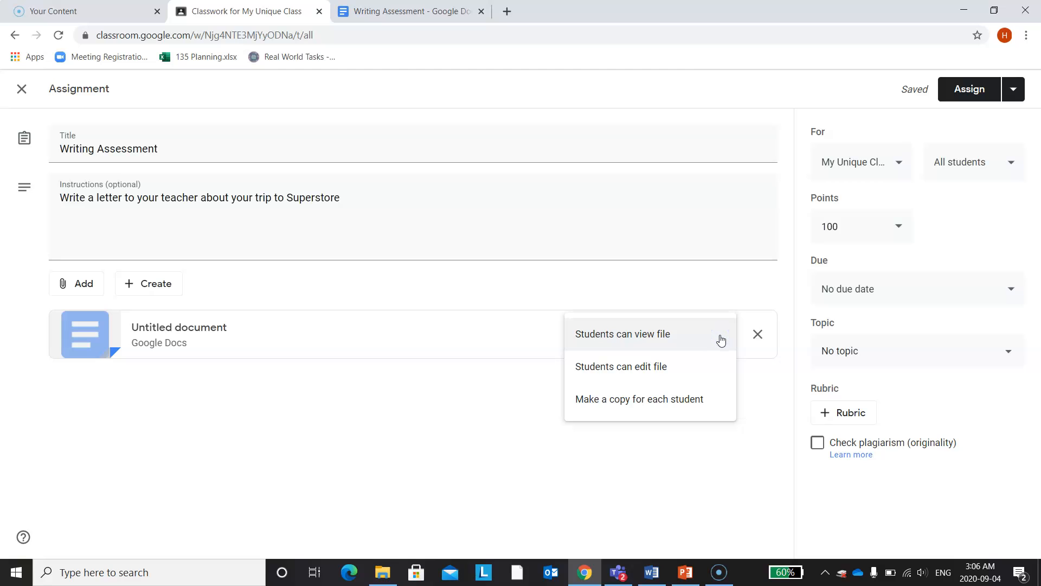
{"action": "left_click", "coordinate": [663, 405]}
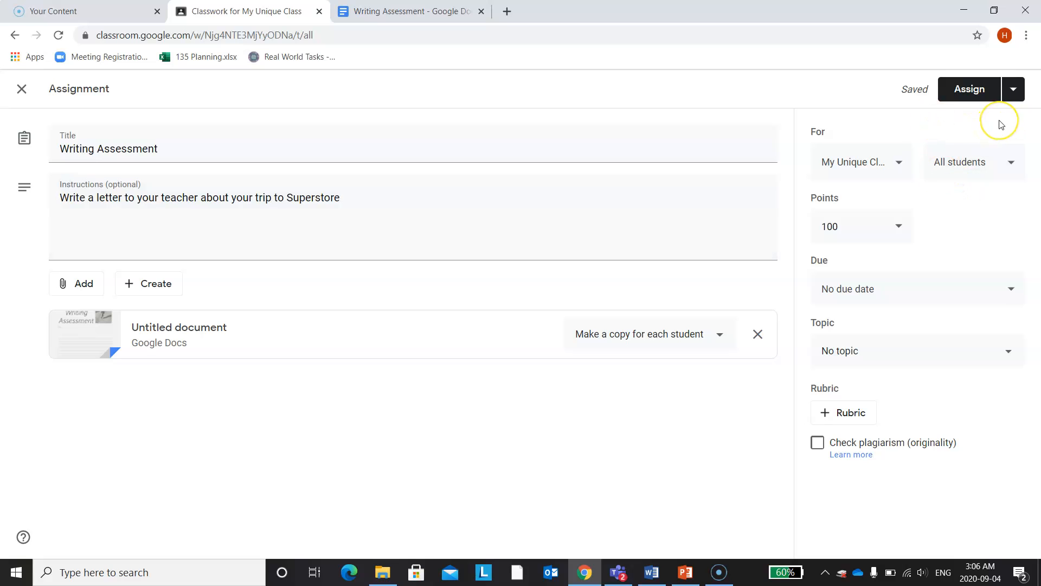
{"action": "left_click", "coordinate": [1012, 164]}
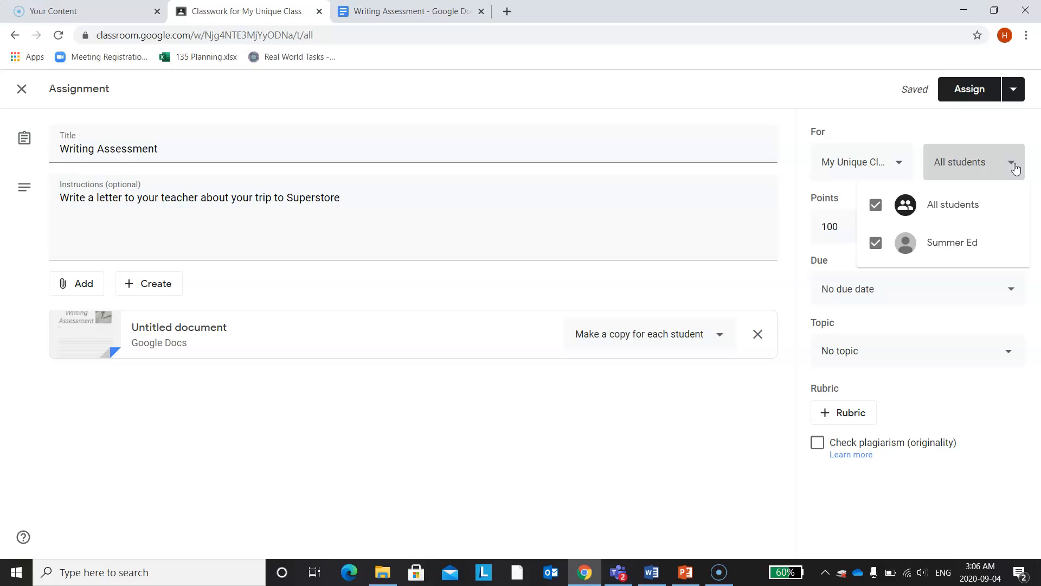
{"action": "left_click", "coordinate": [963, 169]}
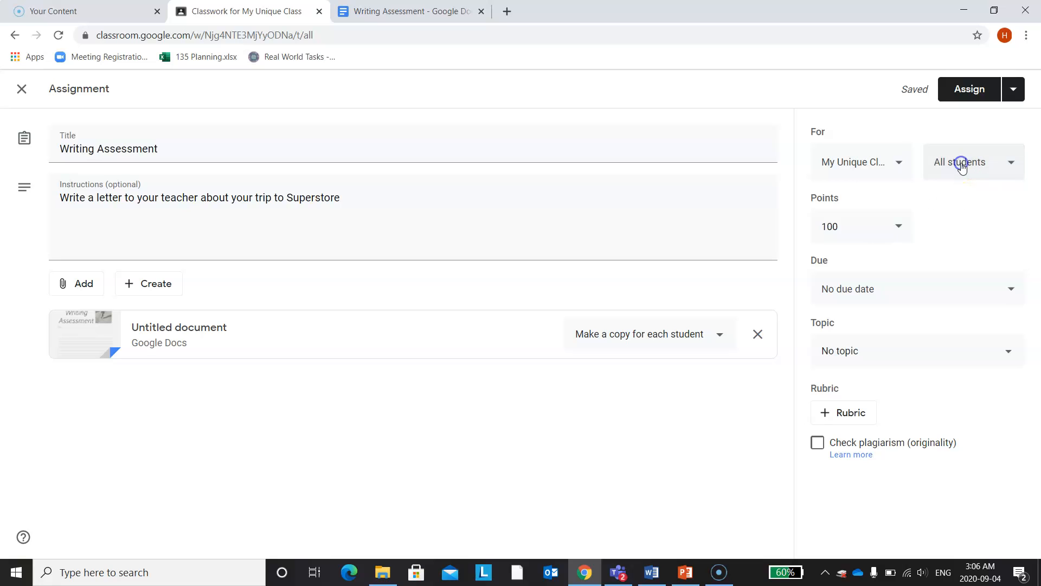
Set the assignment's points to 10 and file it under the existing Writing Assessment topic
{"action": "left_click", "coordinate": [900, 230]}
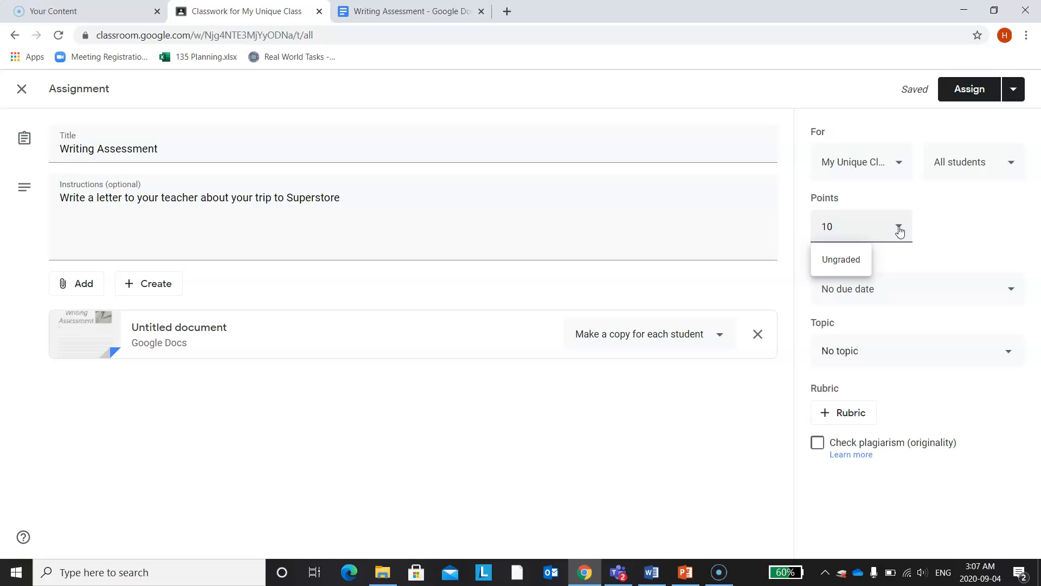
{"action": "left_click", "coordinate": [676, 445]}
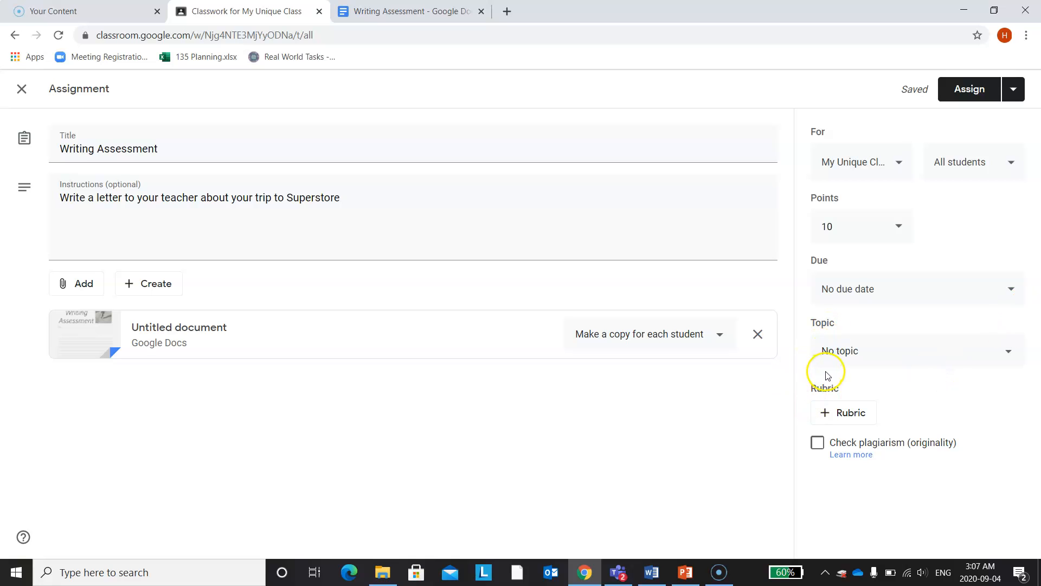
{"action": "left_click", "coordinate": [1010, 356]}
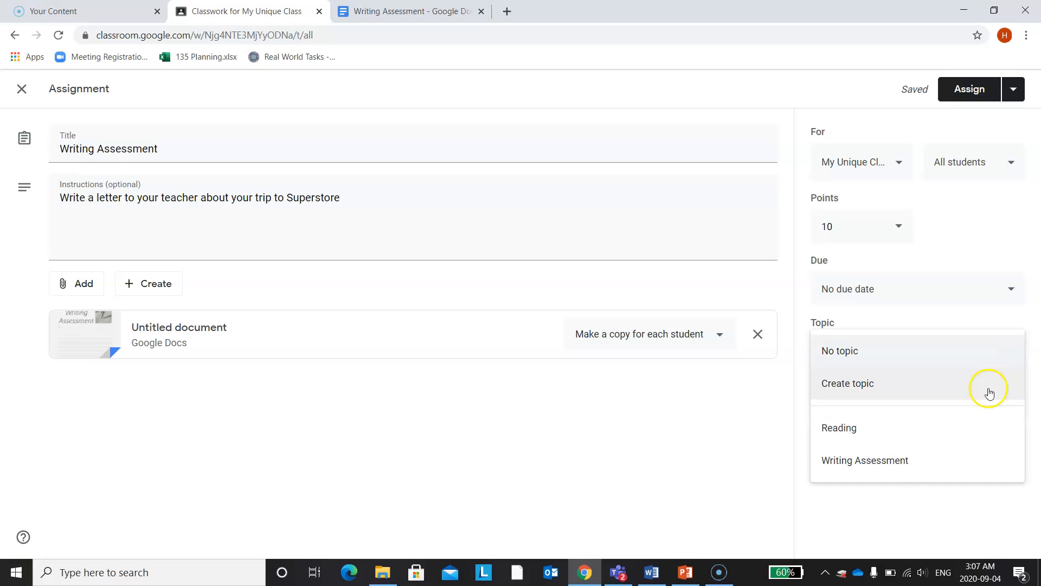
{"action": "left_click", "coordinate": [877, 463]}
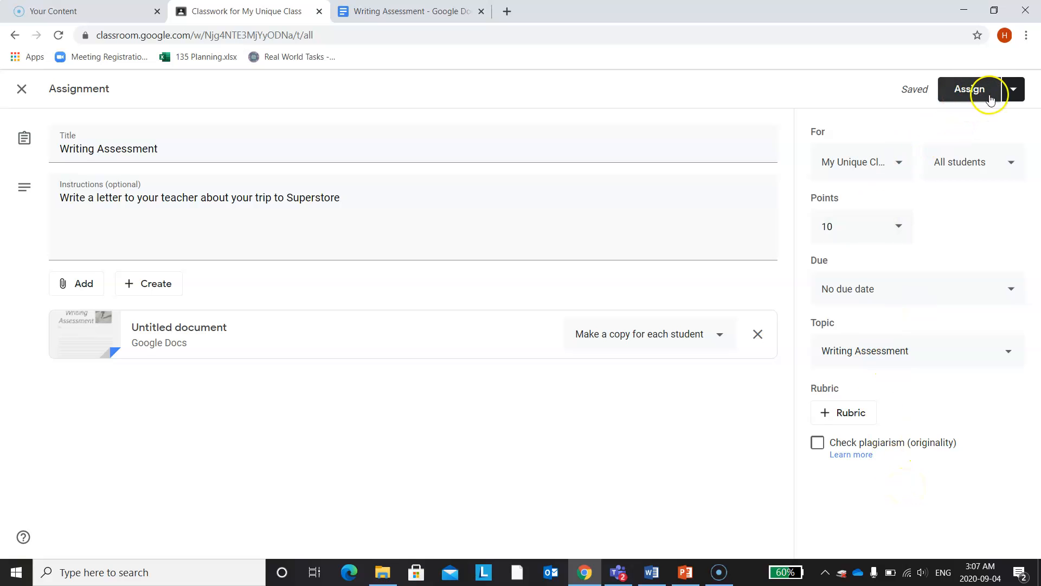
Review the posting options for the assignment and assign it to the class immediately
{"action": "left_click", "coordinate": [1013, 93]}
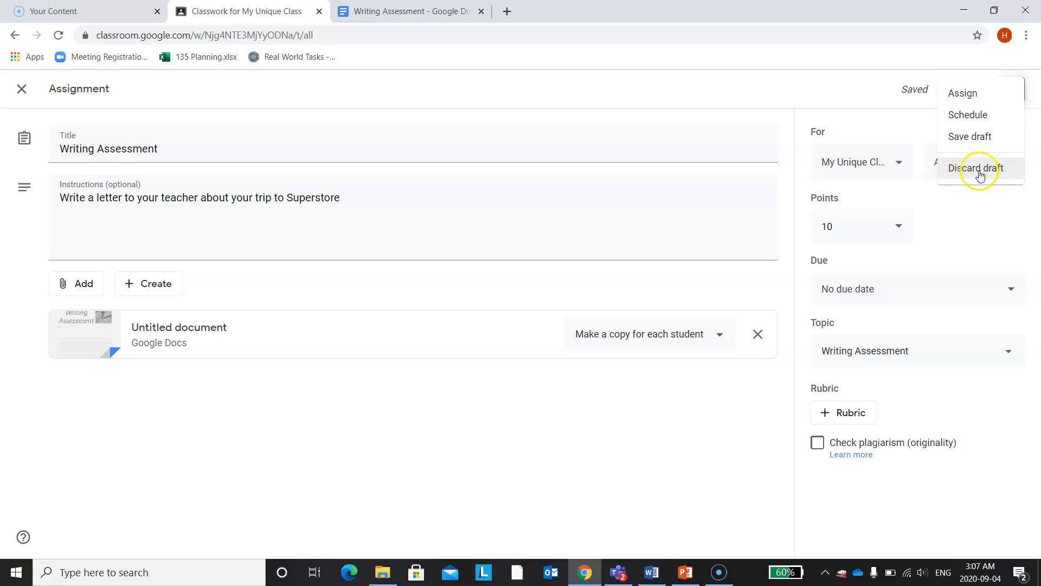
{"action": "left_click", "coordinate": [709, 443]}
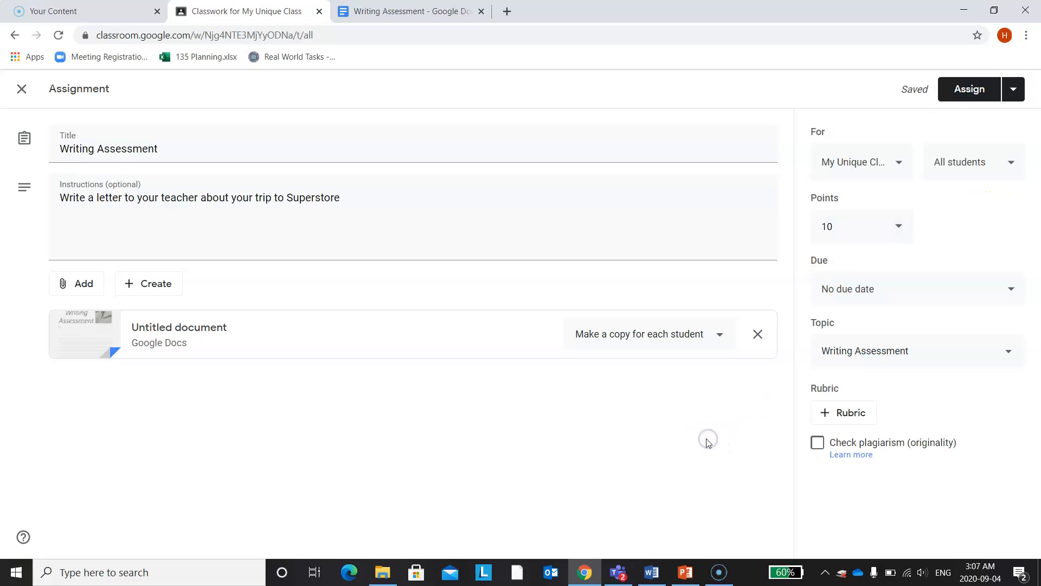
{"action": "left_click", "coordinate": [970, 90]}
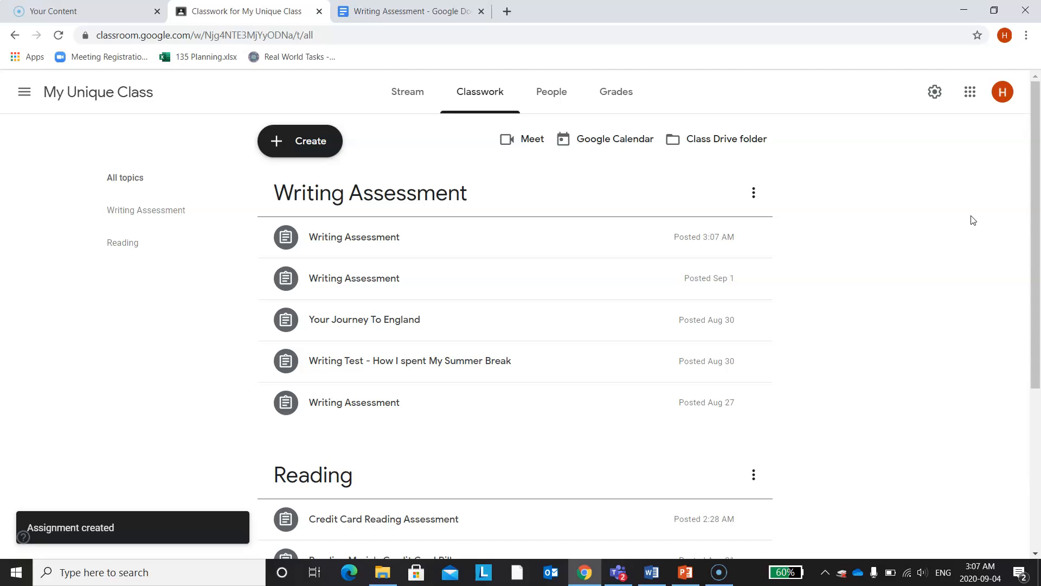
Open the newly posted Writing Assessment from the class stream and check its student work, instructions and source document
{"action": "left_click", "coordinate": [406, 95]}
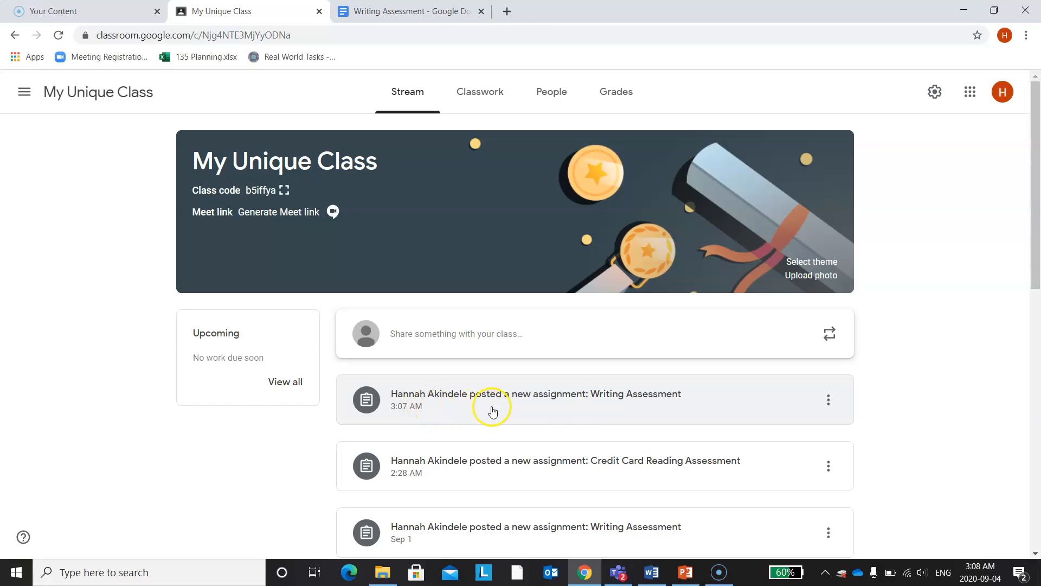
{"action": "left_click", "coordinate": [596, 397]}
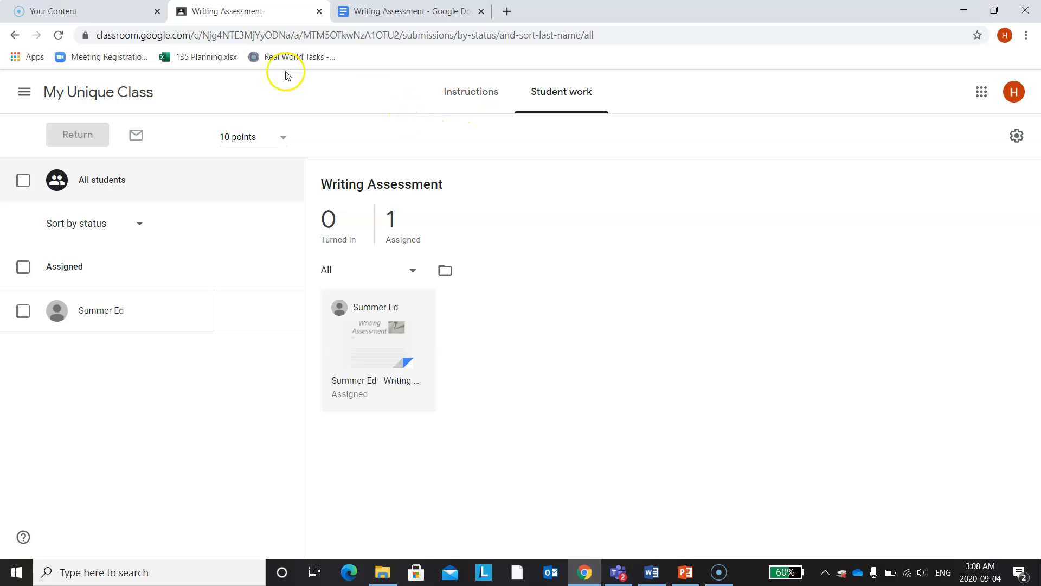
{"action": "left_click", "coordinate": [460, 95]}
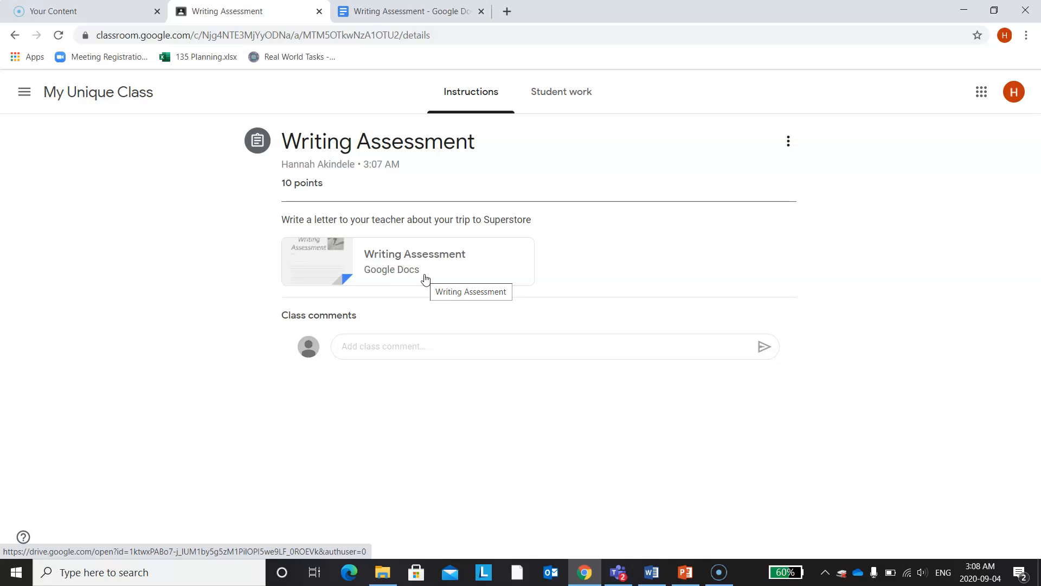
{"action": "left_click", "coordinate": [401, 15]}
{"action": "left_click", "coordinate": [403, 11]}
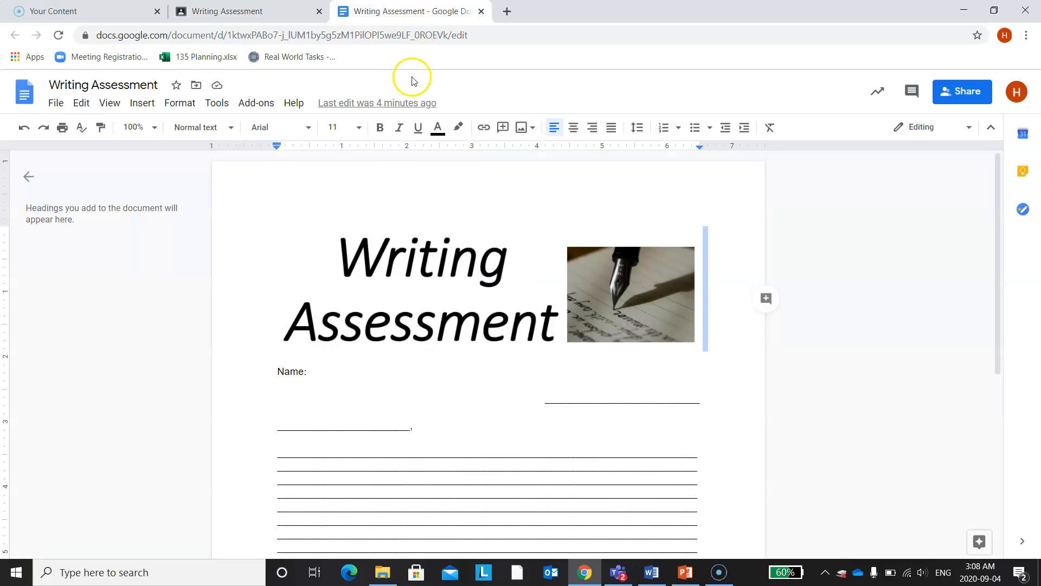
{"action": "left_click", "coordinate": [220, 12]}
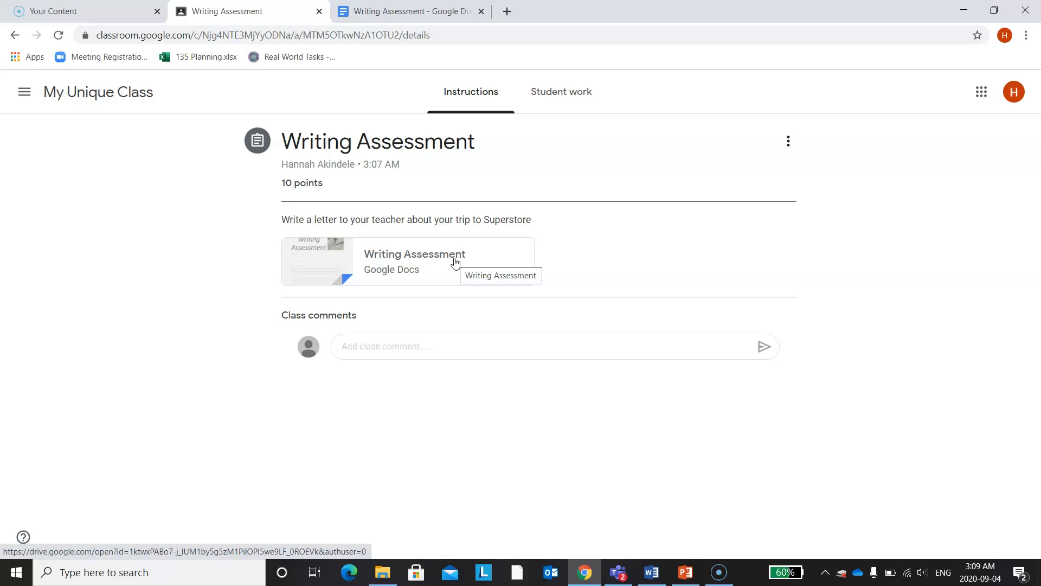
Go back from the assignment details to the class stream and open the class's classwork list
{"action": "left_click", "coordinate": [13, 35]}
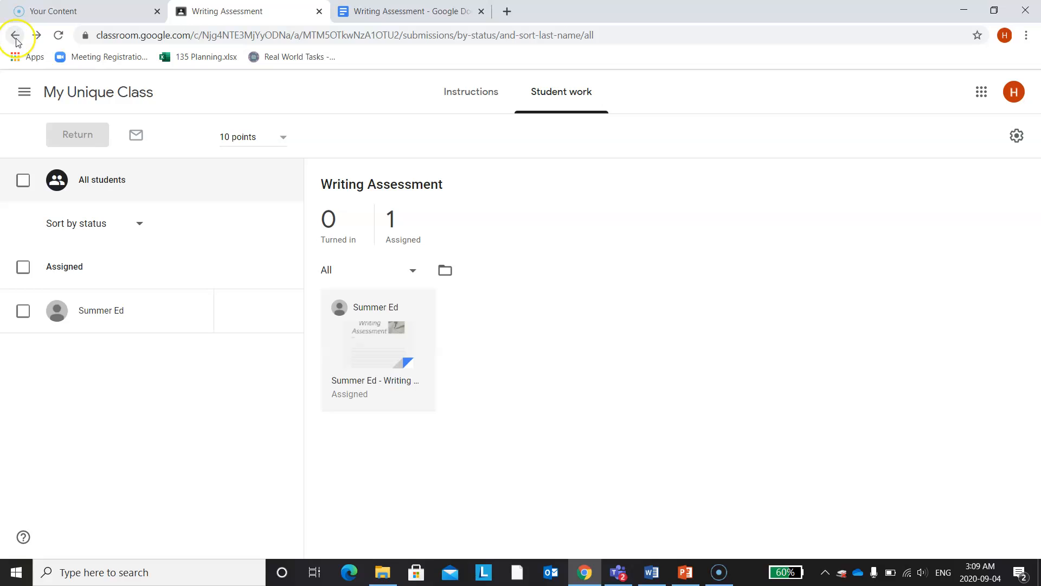
{"action": "left_click", "coordinate": [15, 35]}
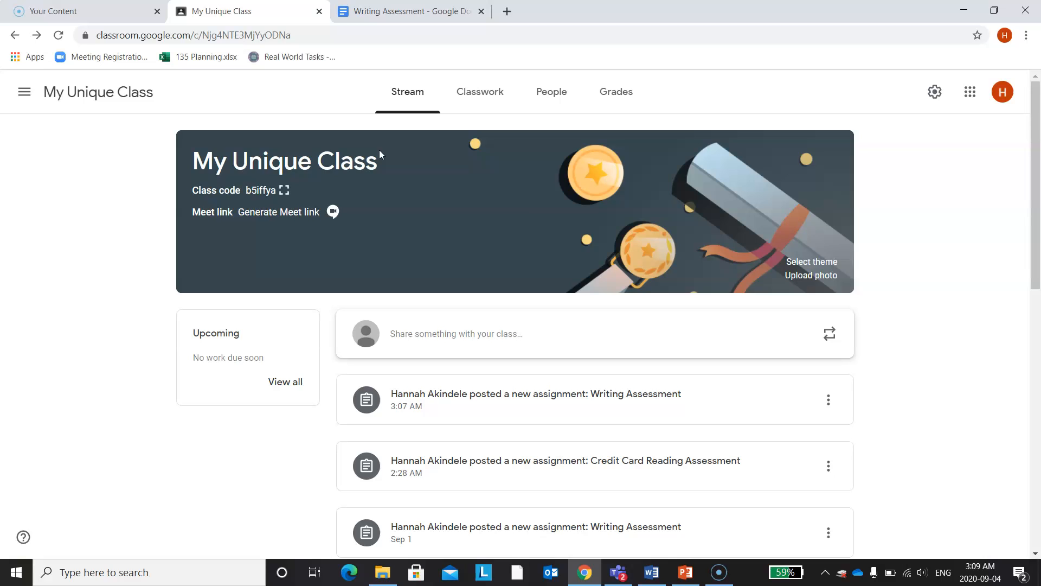
{"action": "left_click", "coordinate": [477, 101]}
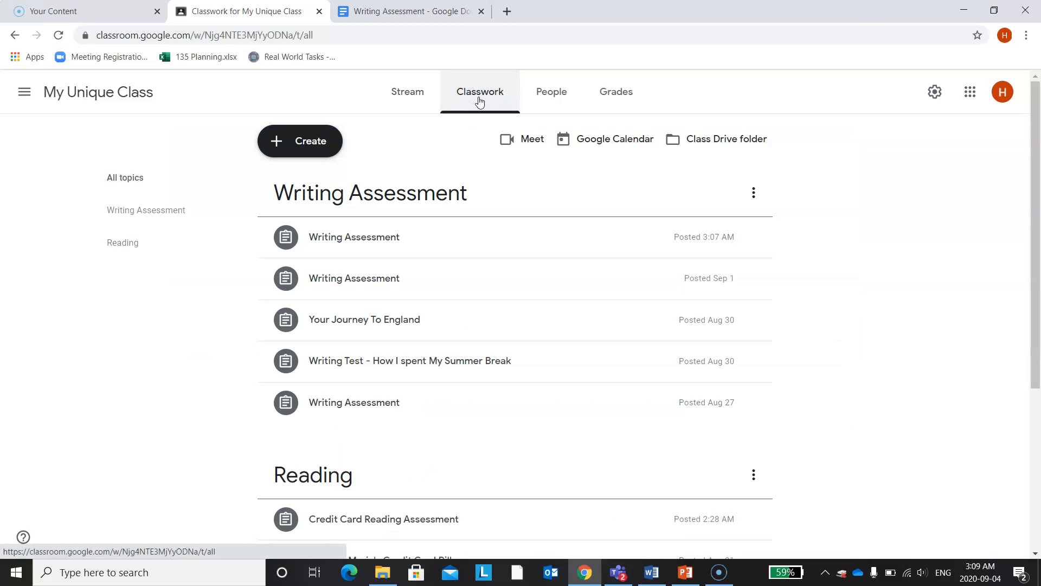